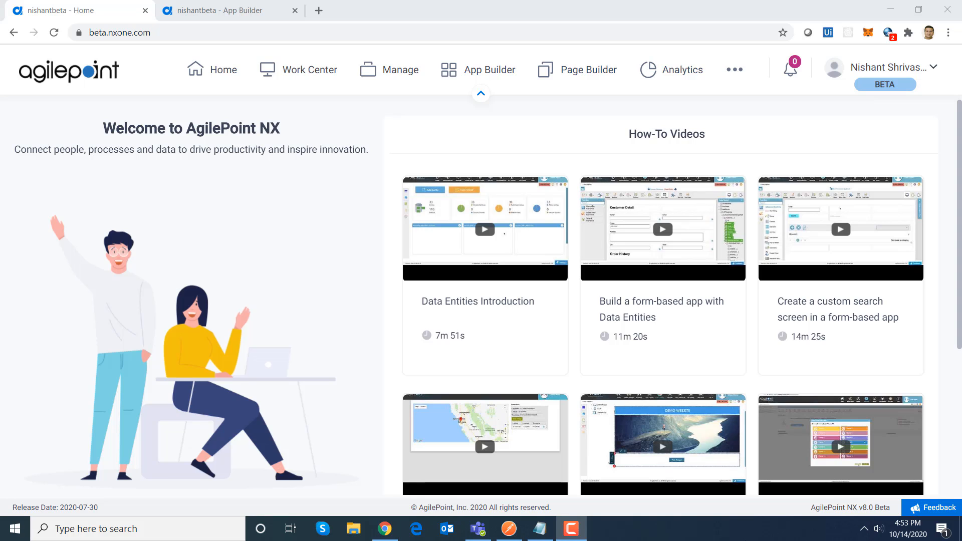
- Switch to Postman and set the AgilePoint collection's authorization type to OAuth 2.0
click(508, 534)
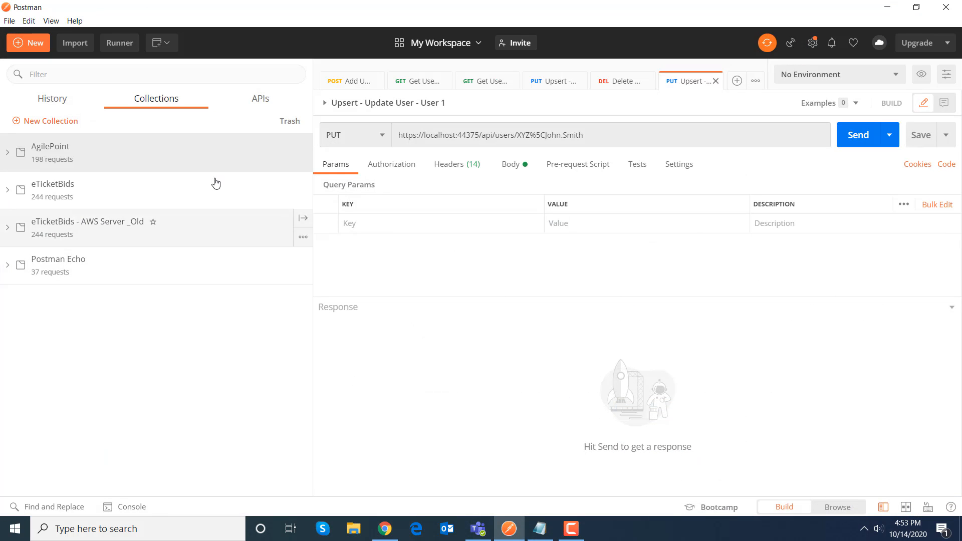
click(303, 162)
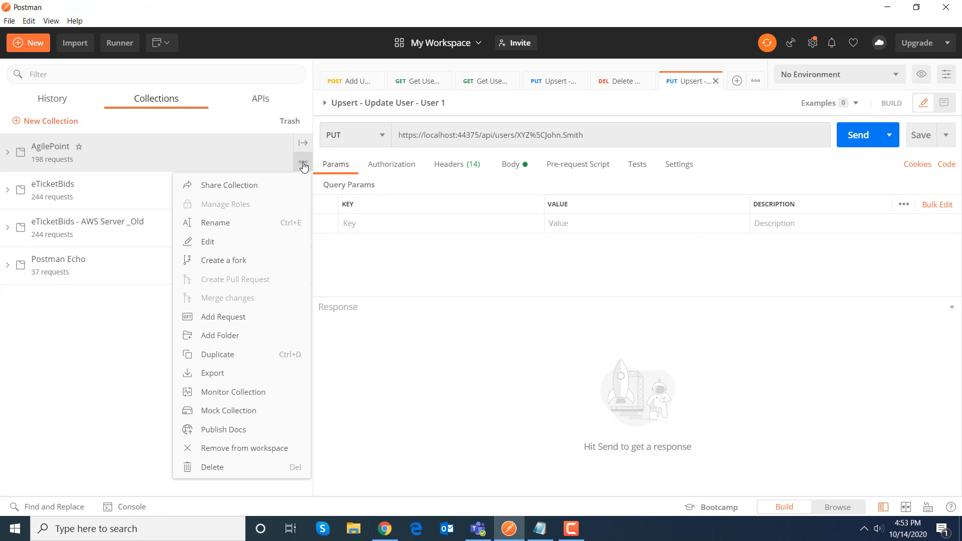
click(238, 241)
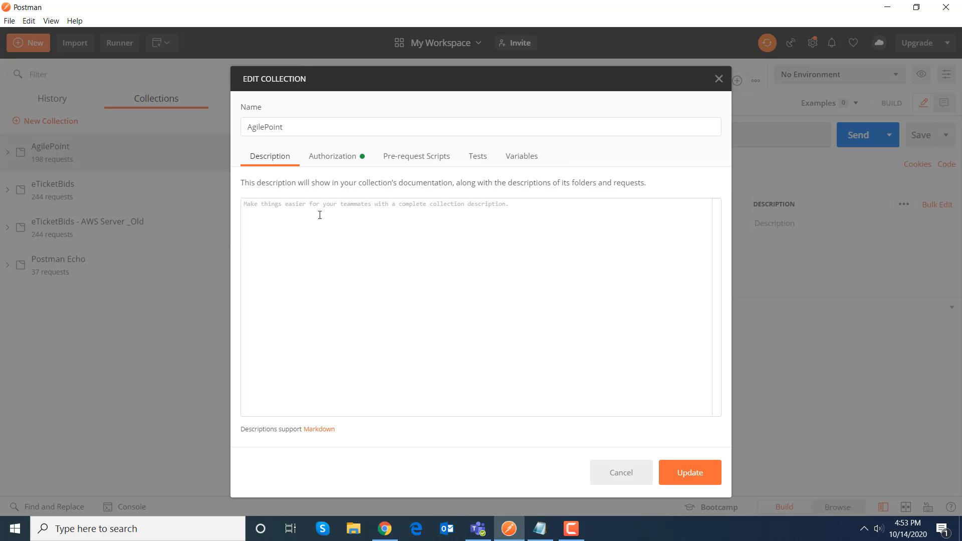
click(324, 166)
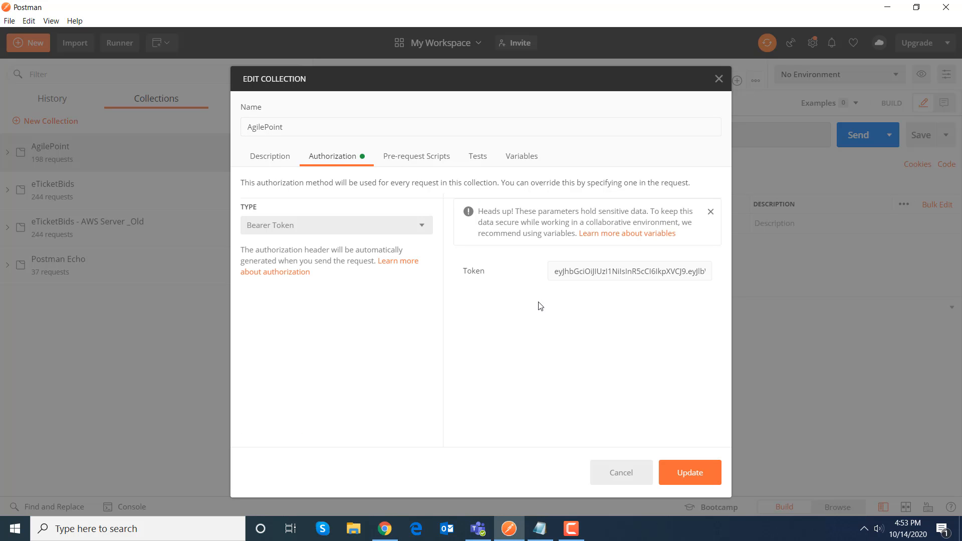
click(377, 226)
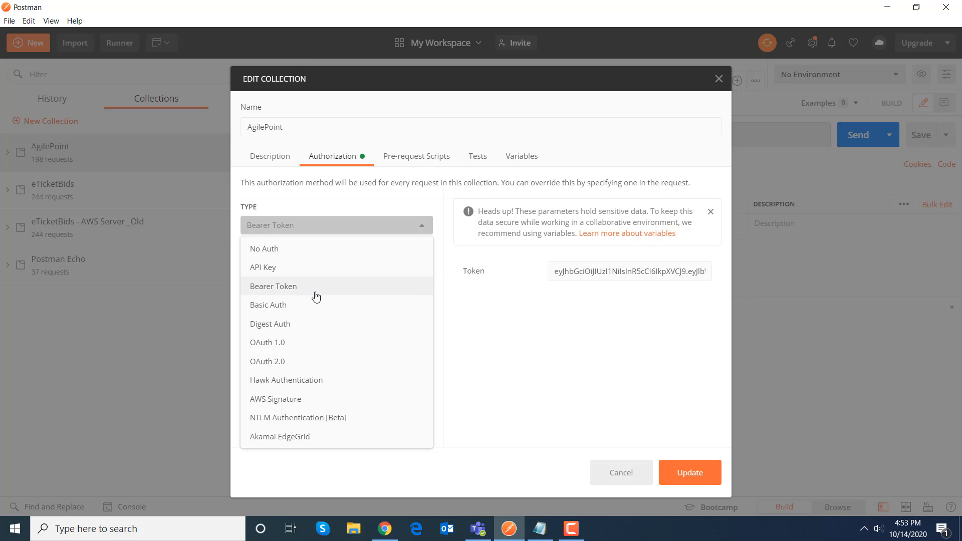
click(329, 361)
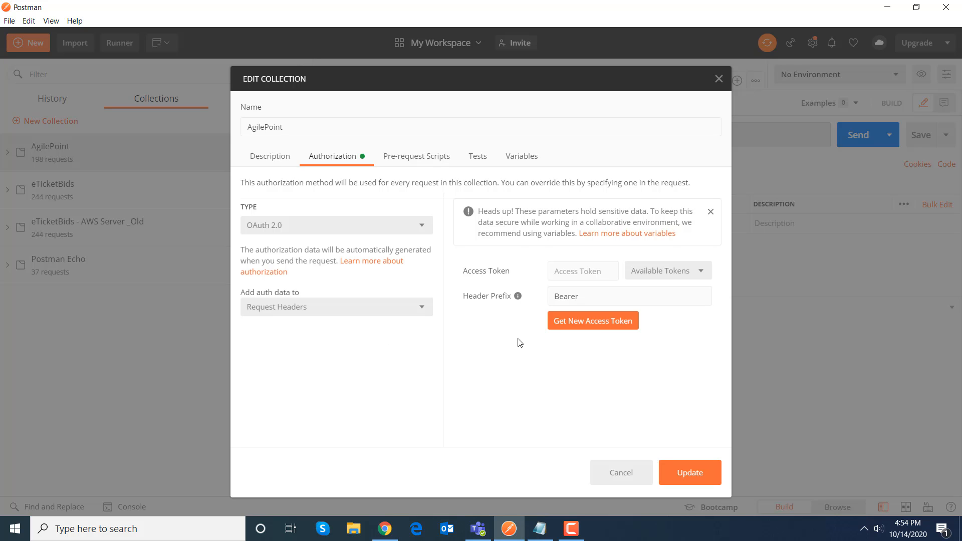
- Open the new access token request, review its grant types and choose Client Credentials
click(597, 327)
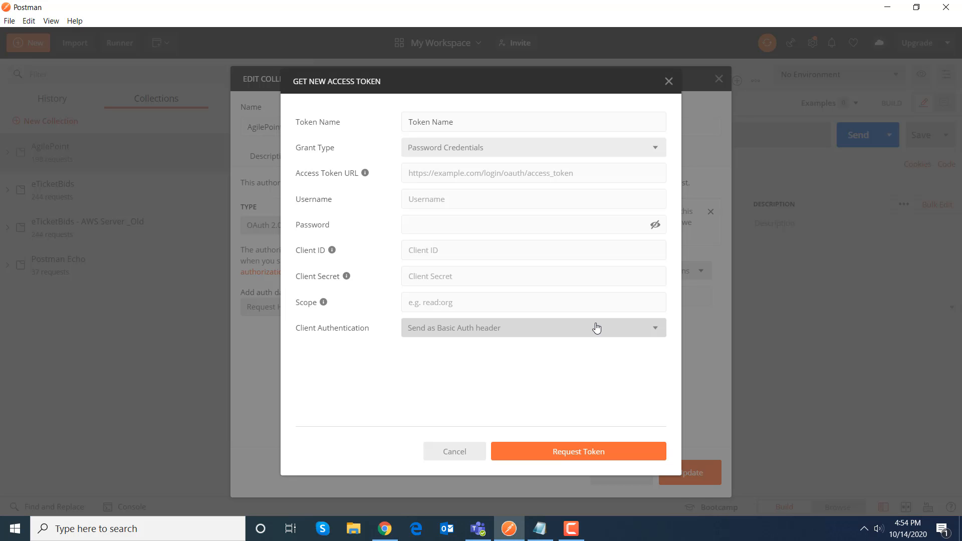
click(538, 149)
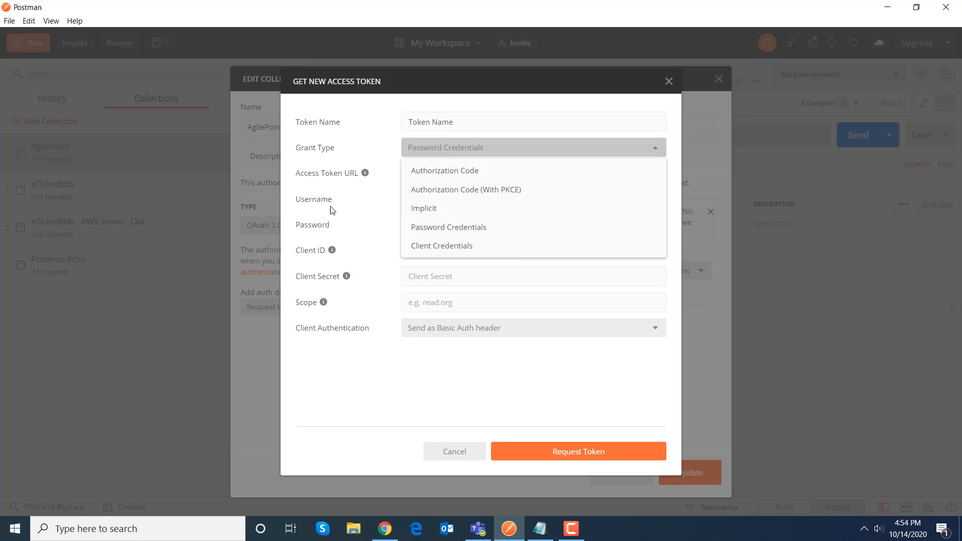
click(383, 174)
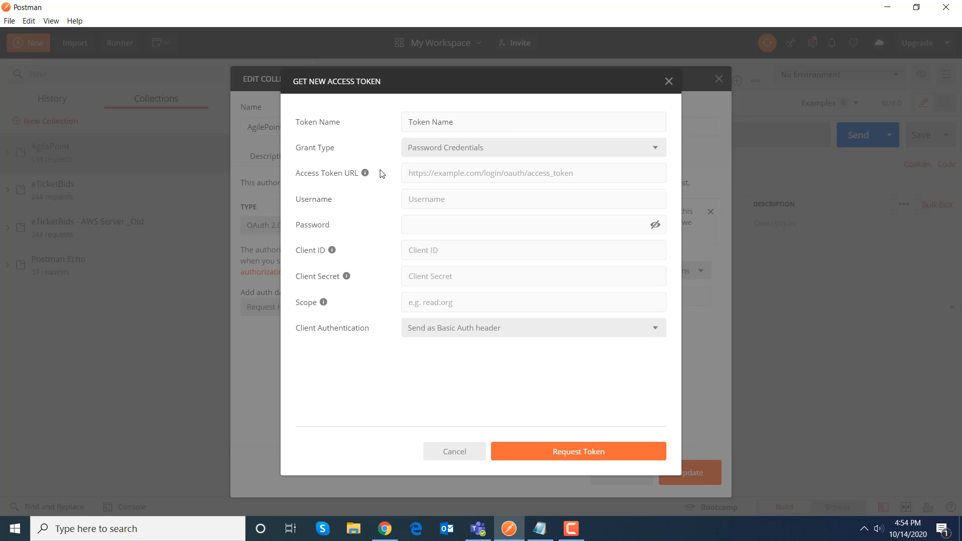
click(447, 151)
click(470, 244)
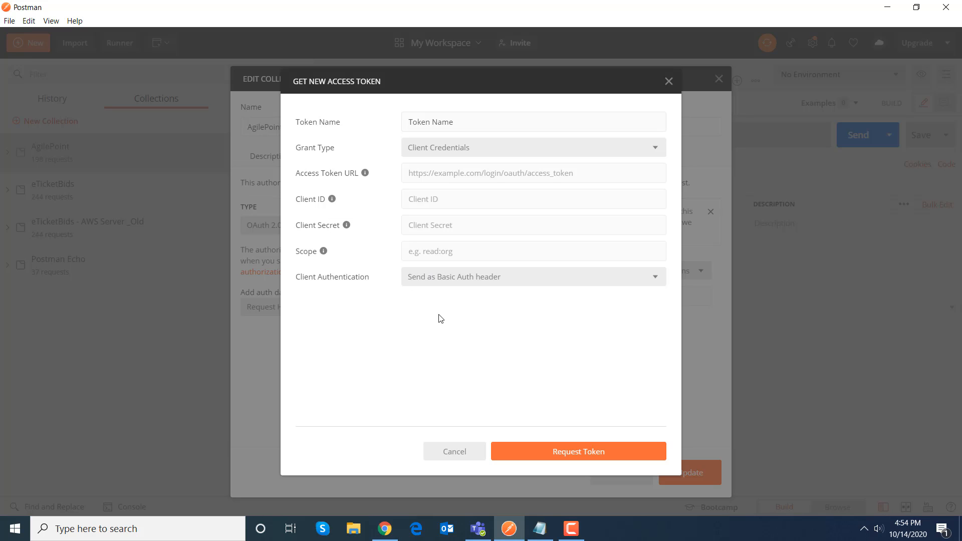
- Review the client authentication options for the new access token and close the request without submitting it
click(442, 285)
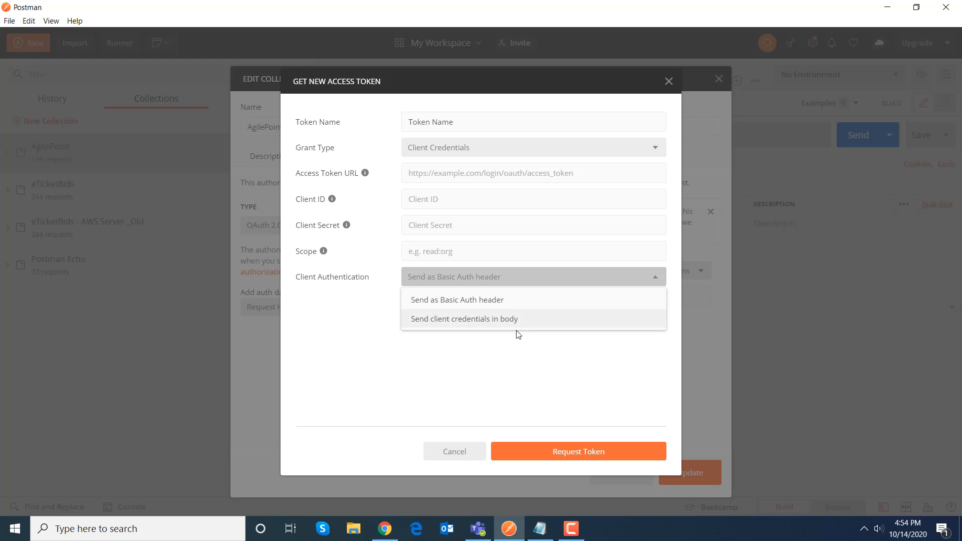
click(434, 368)
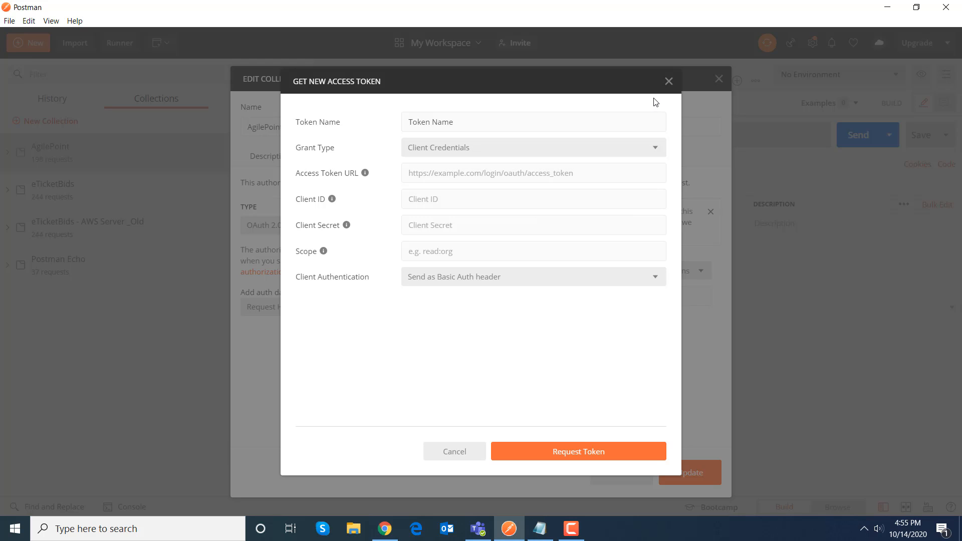
click(670, 81)
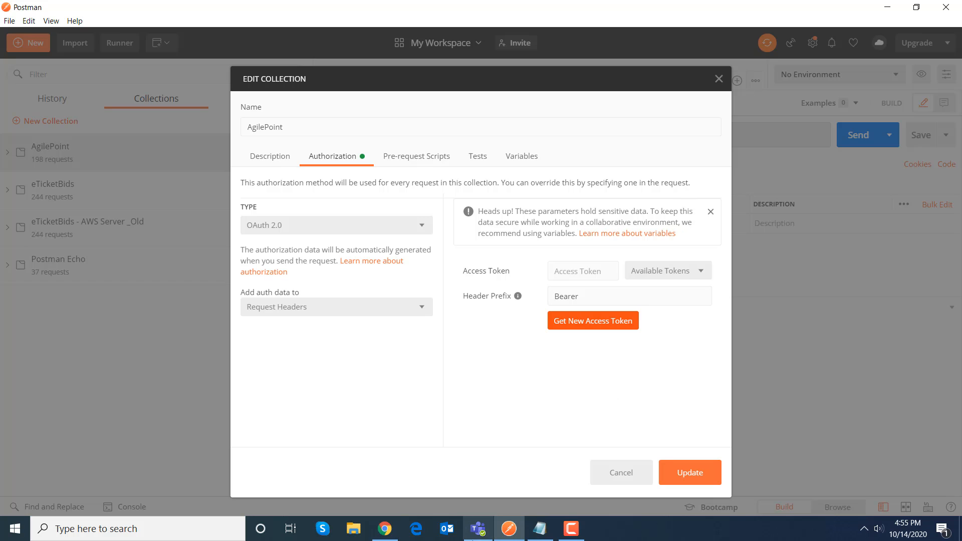
- Switch to AgilePoint NX in Chrome and open the Global Access Tokens management page
click(384, 529)
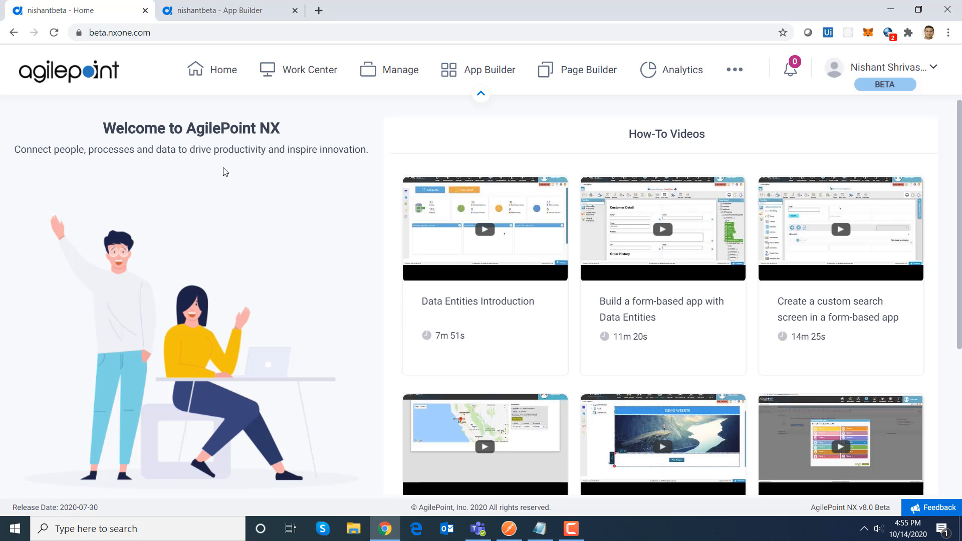
click(397, 74)
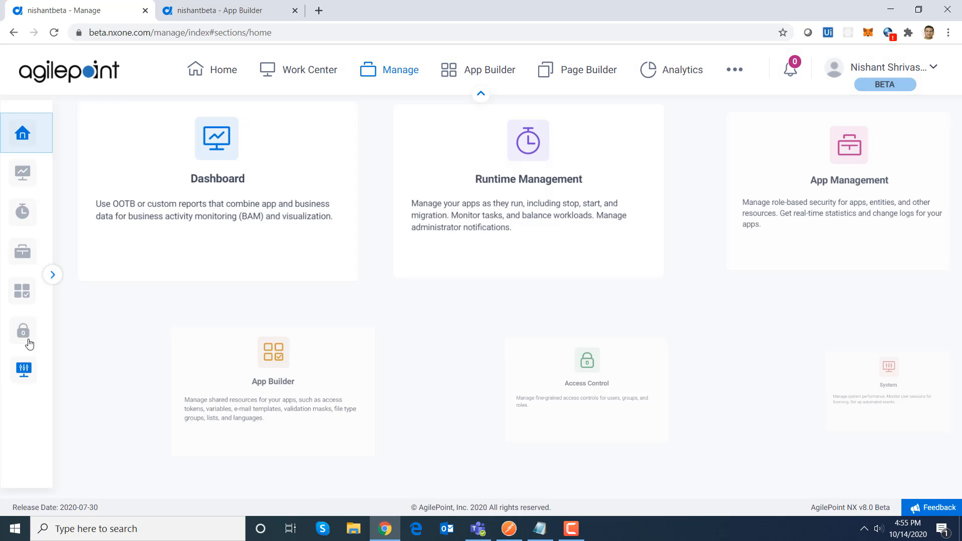
mouse_move(22, 330)
mouse_move(22, 293)
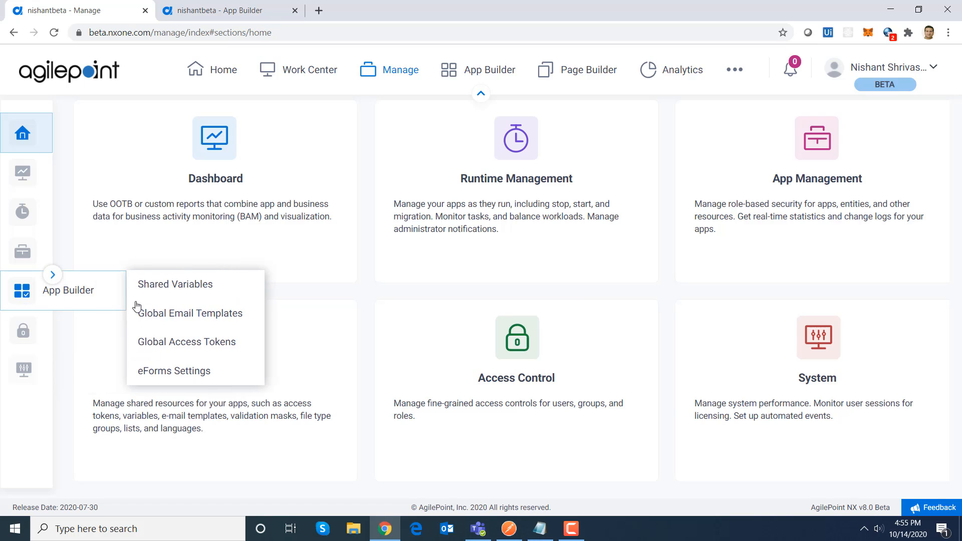
click(179, 345)
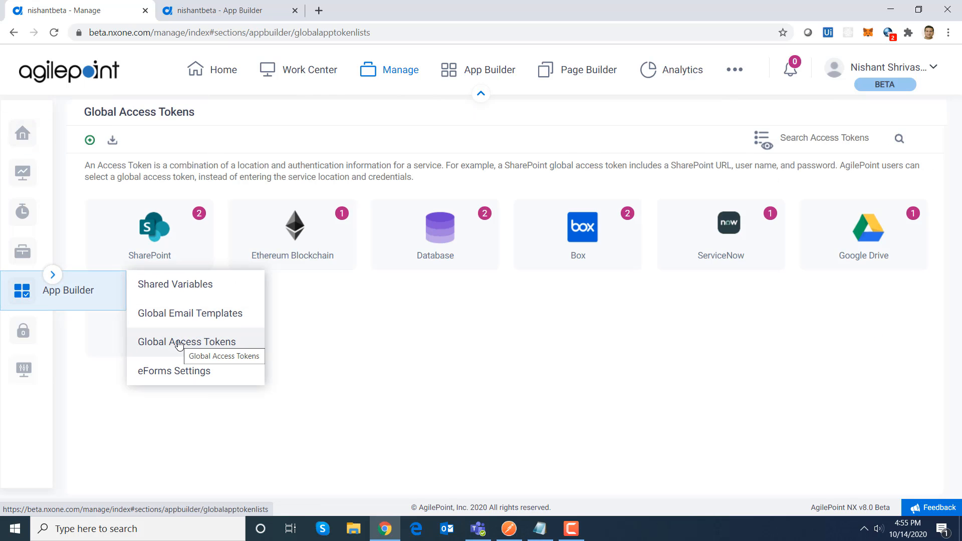
- Start adding an OAuth 2.0 global access token and review its grant types, keeping Authorization Code
click(90, 142)
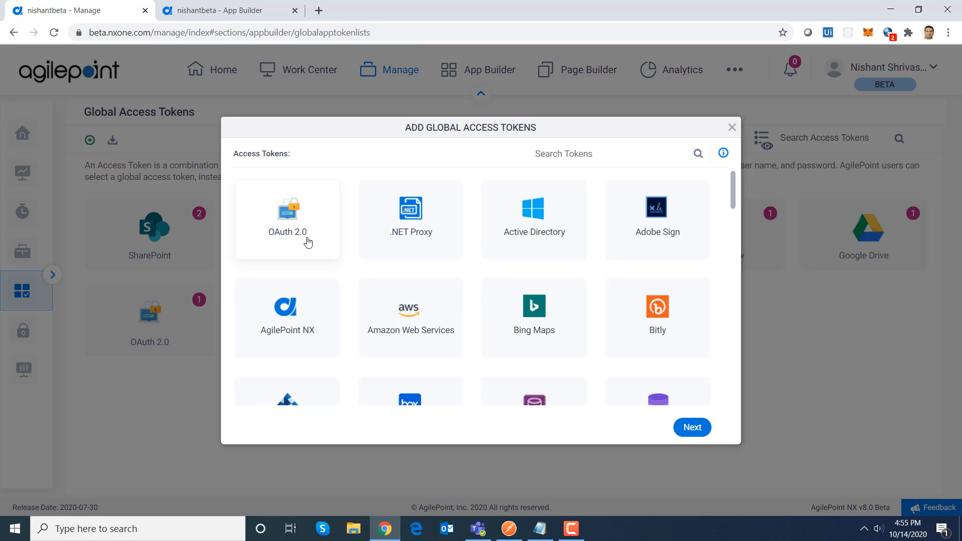
click(309, 245)
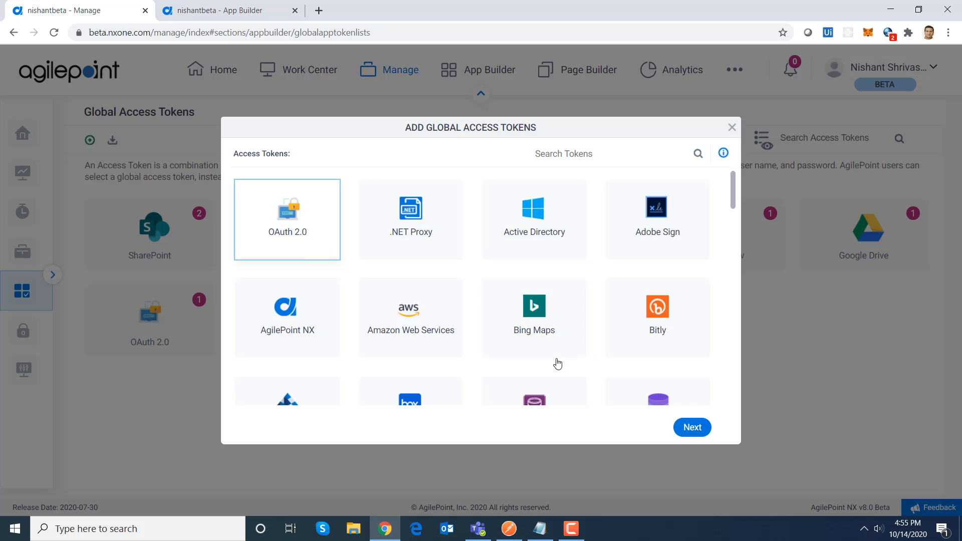
click(684, 434)
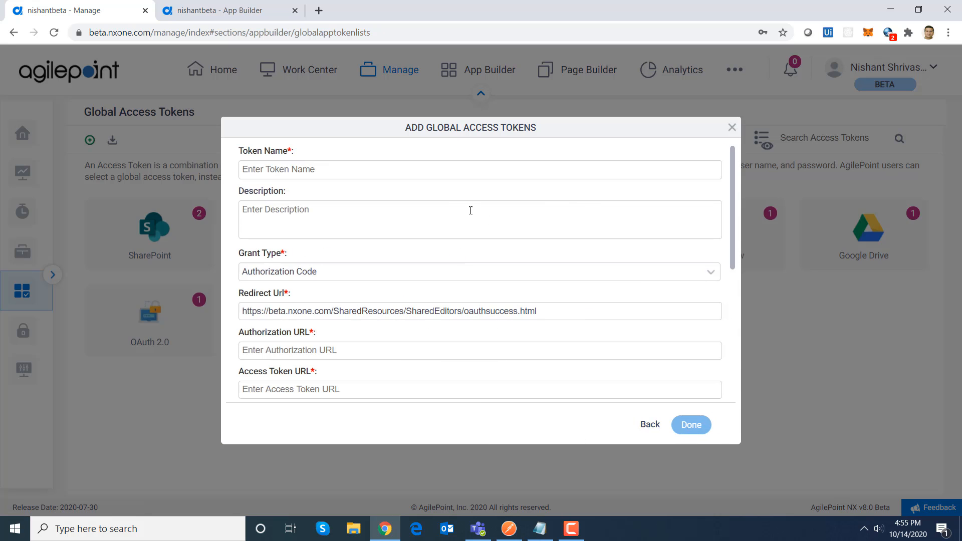
click(708, 273)
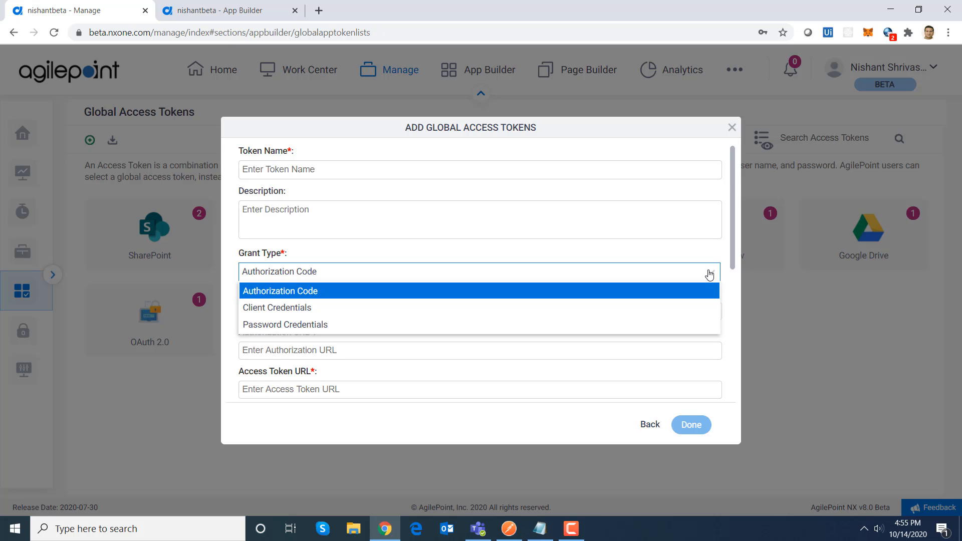
click(672, 290)
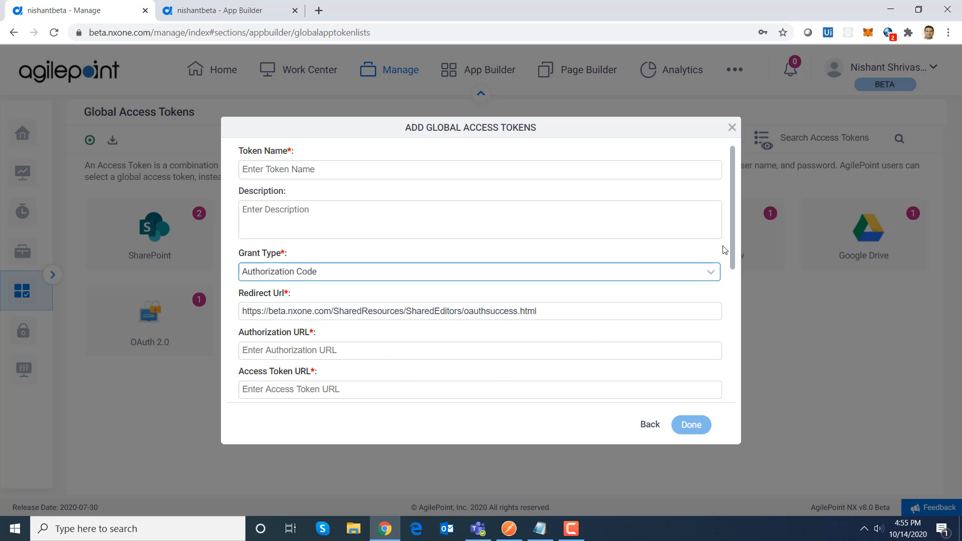
- Review the remaining OAuth 2.0 token fields and the renewal rate options, and close the form without saving
drag(734, 247, 751, 390)
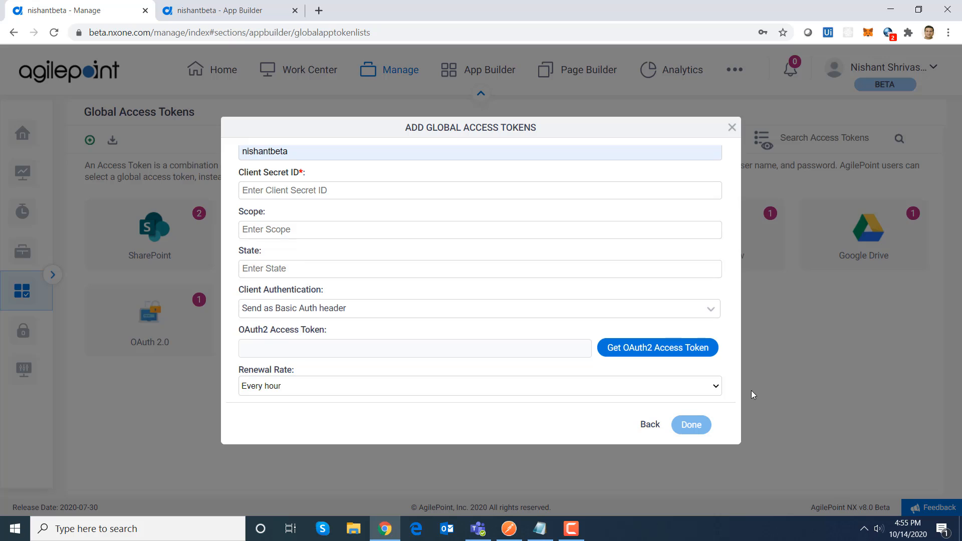
click(282, 389)
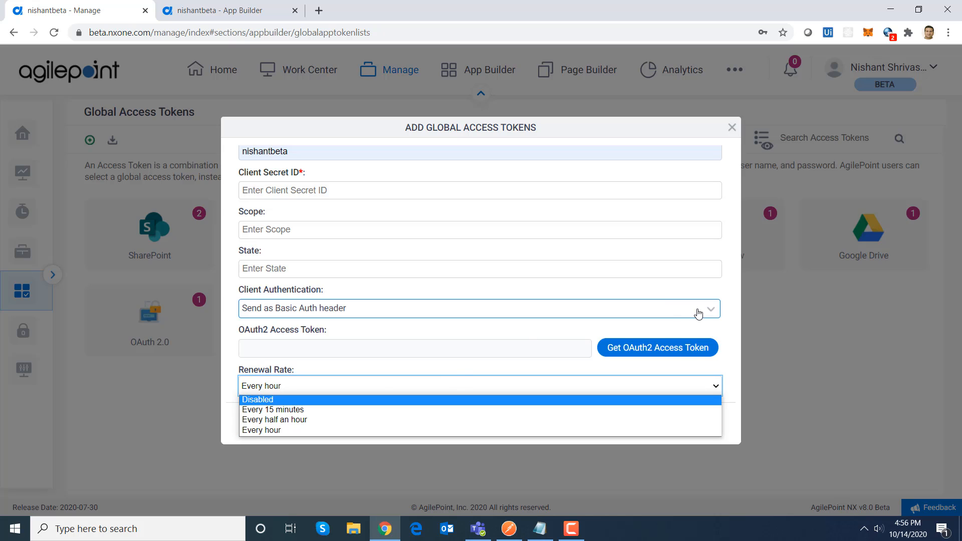
scroll(733, 244, up, 3)
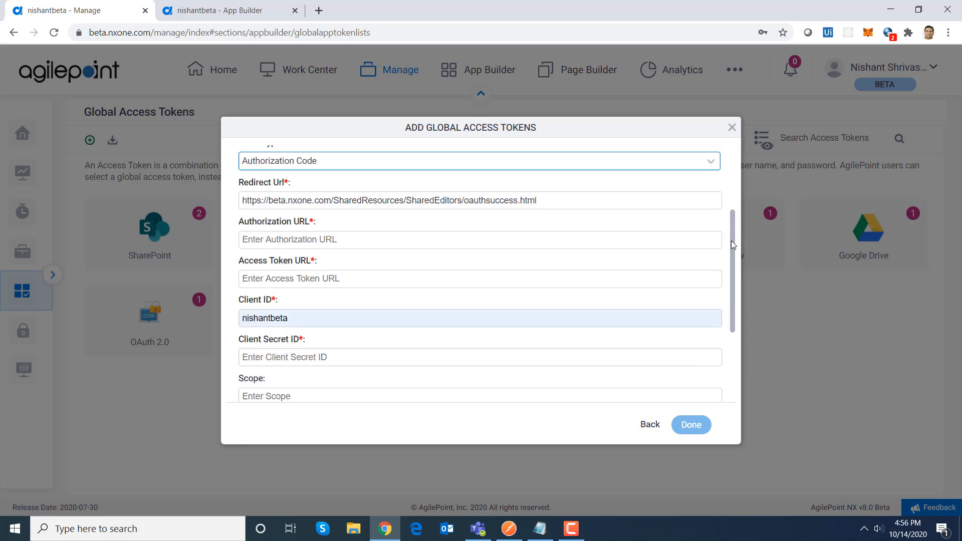
scroll(732, 245, up, 2)
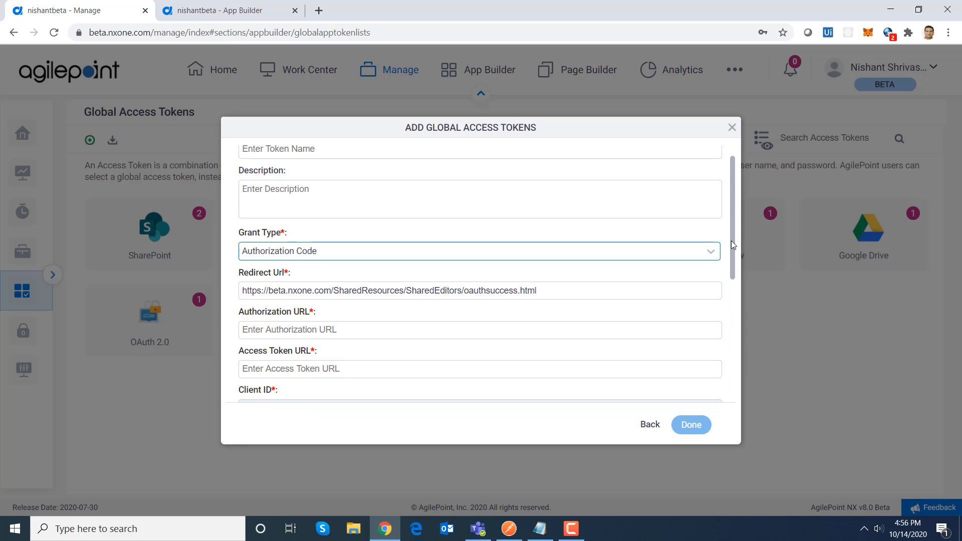
click(733, 127)
- Open the existing Box Oauth Token for editing without generating a new access token, review its settings and close it unchanged
click(156, 326)
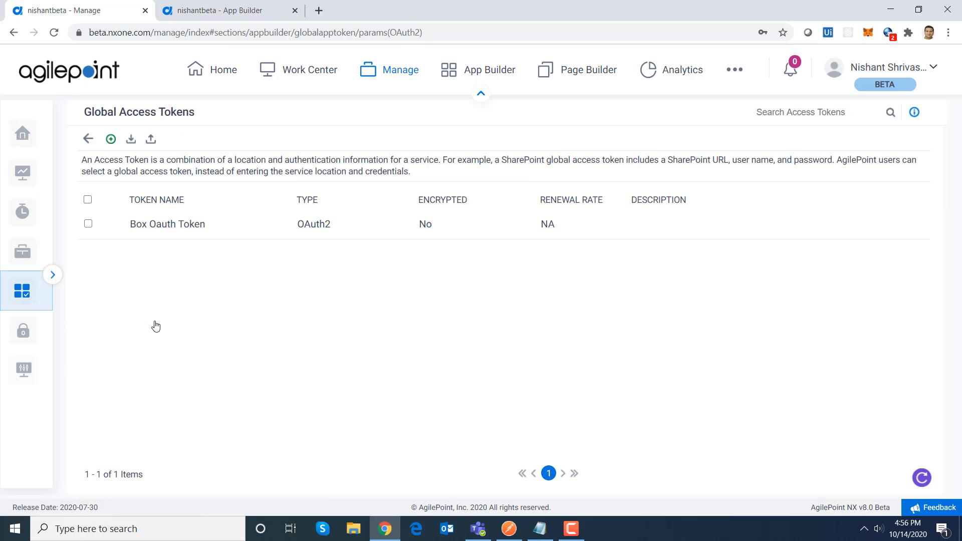
click(88, 224)
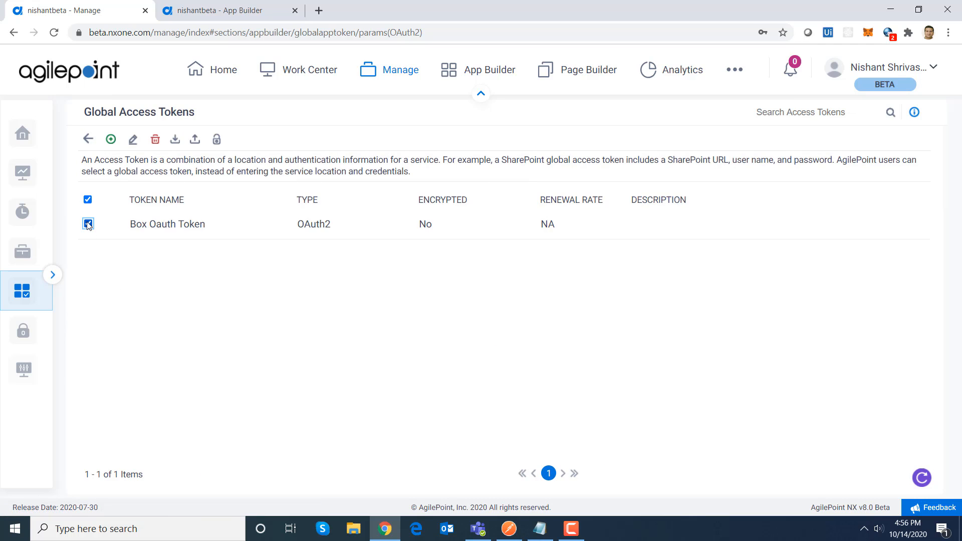
click(133, 140)
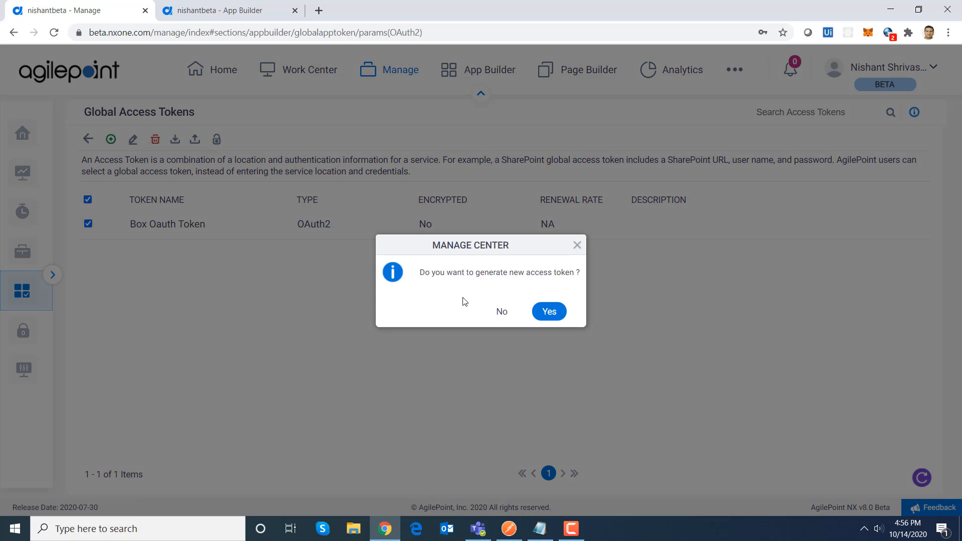
click(502, 312)
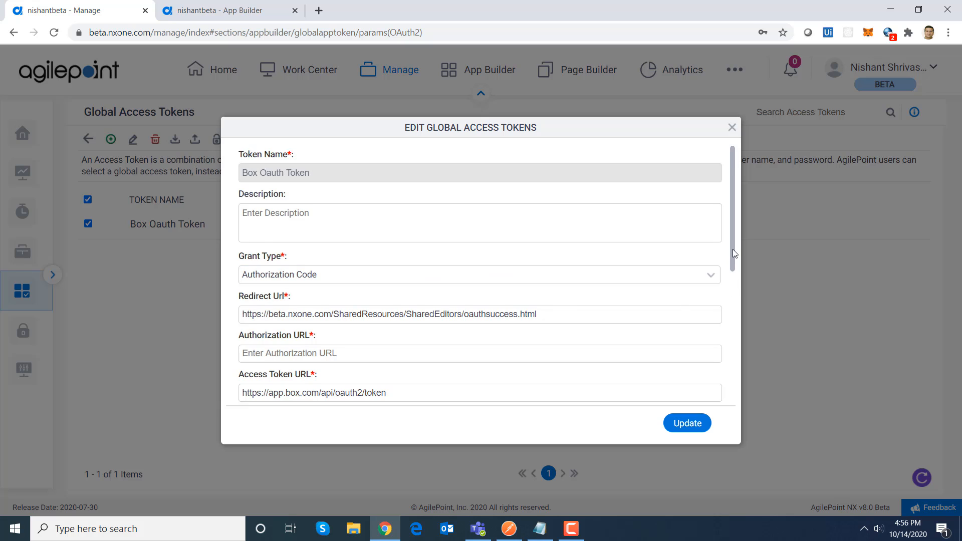
drag(733, 249, 790, 386)
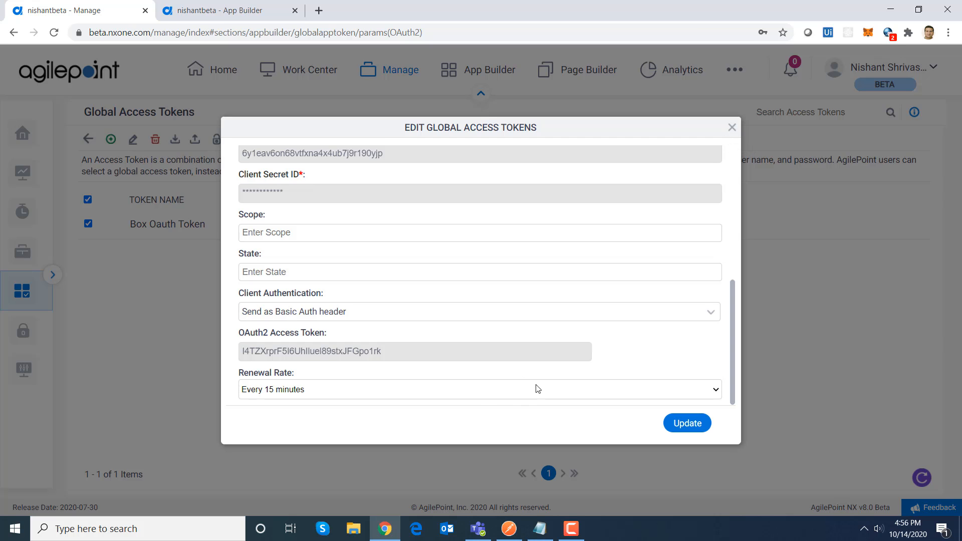
click(732, 129)
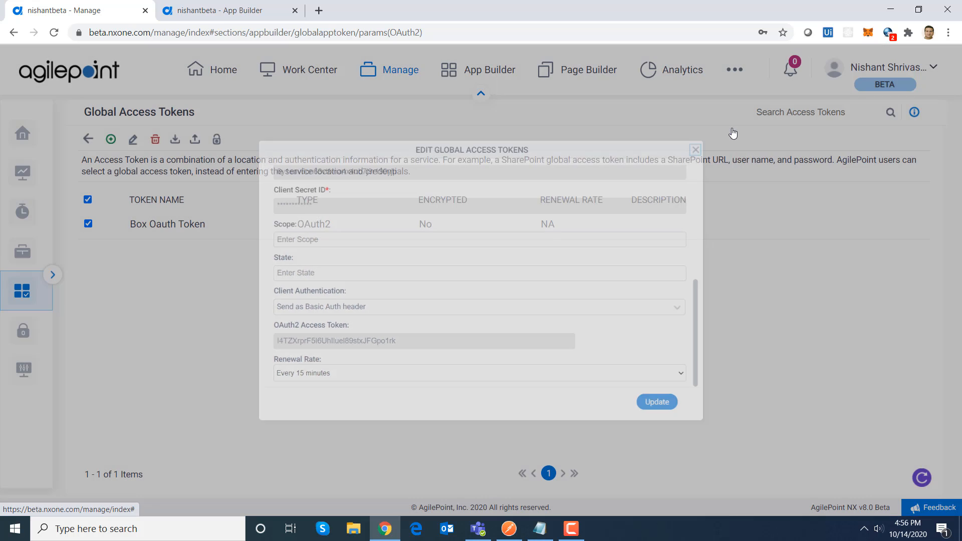
- Open the Box Create Folder activity in the Oauth Token Demo process and go to its REST Service Access Token settings
click(201, 8)
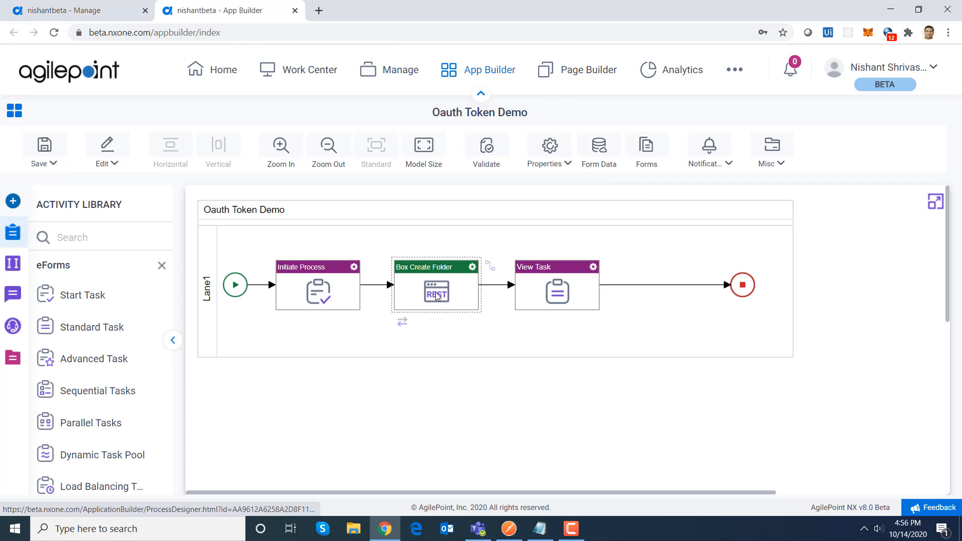
double_click(458, 304)
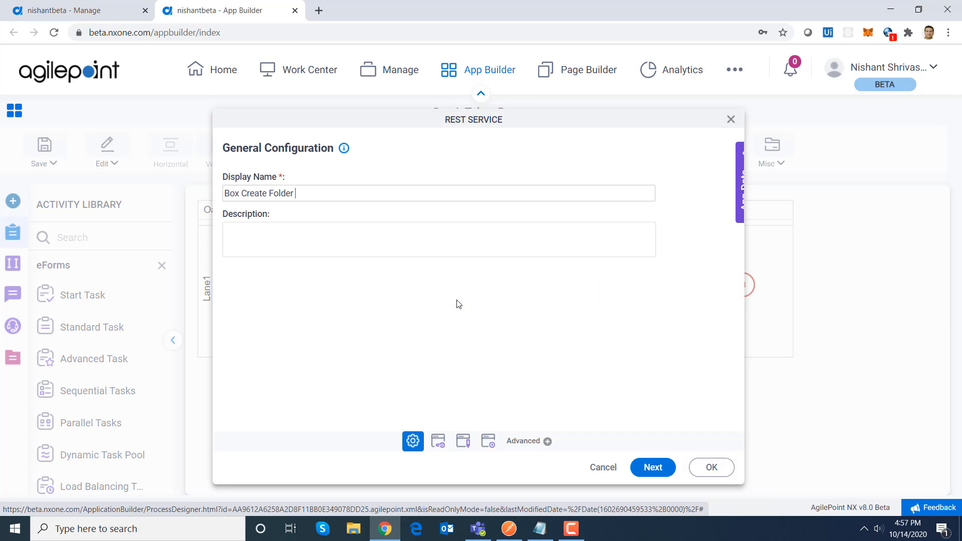
click(653, 471)
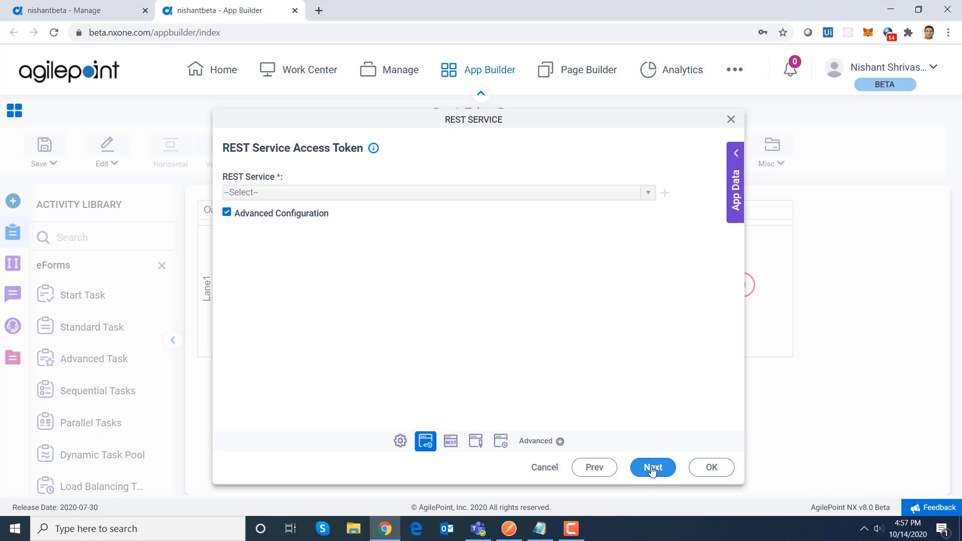
- Open the authentication settings of the Advanced REST Configuration, review the OAuth 2.0 token types and select OAuth2
click(652, 468)
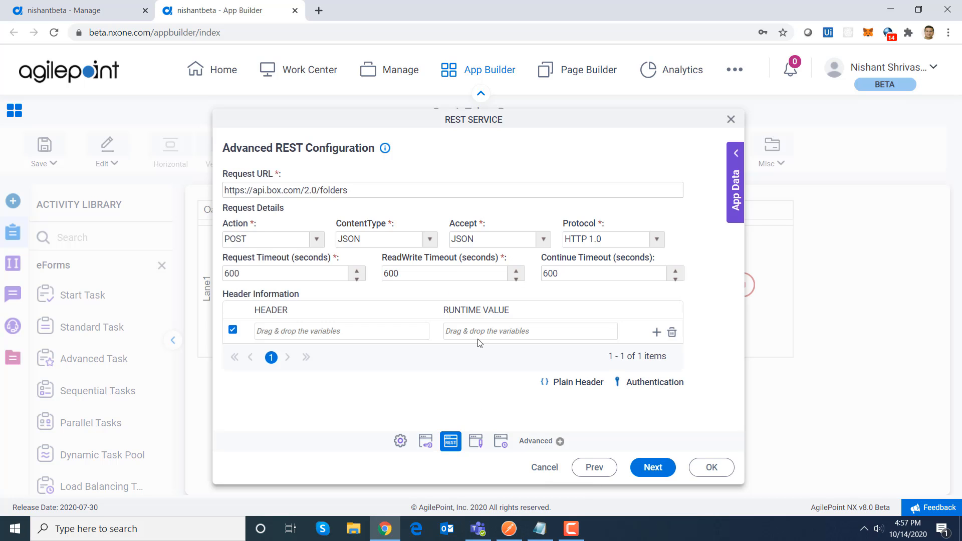
click(650, 386)
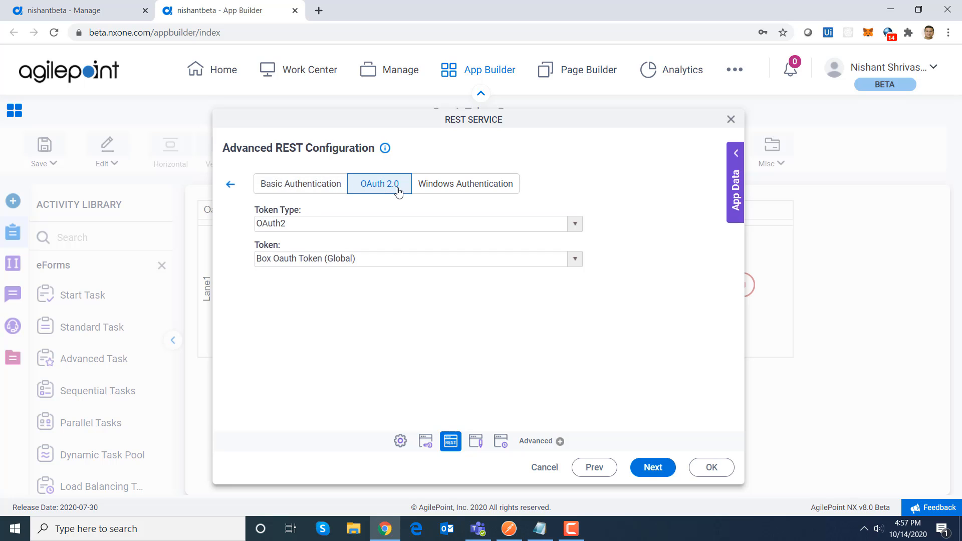
click(440, 228)
drag(577, 330, 573, 250)
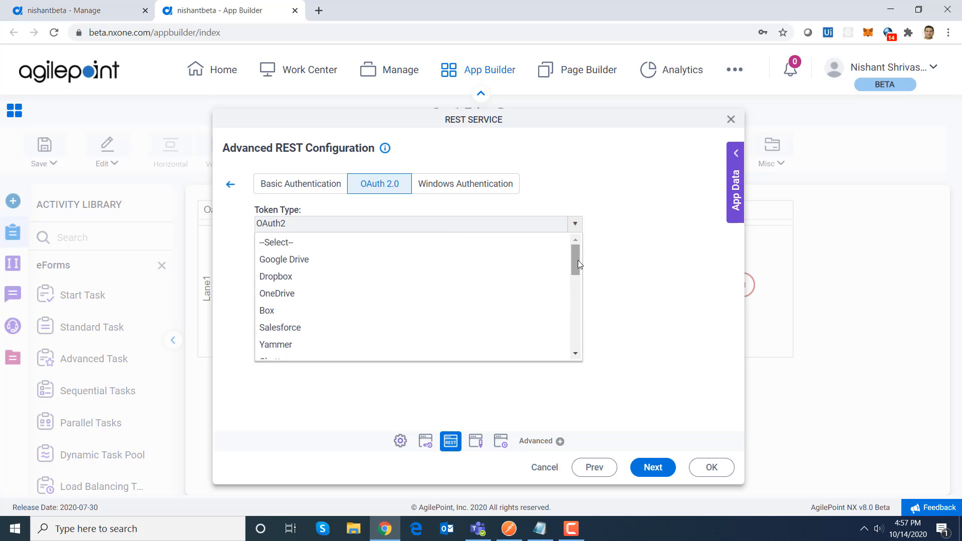
drag(578, 265, 597, 343)
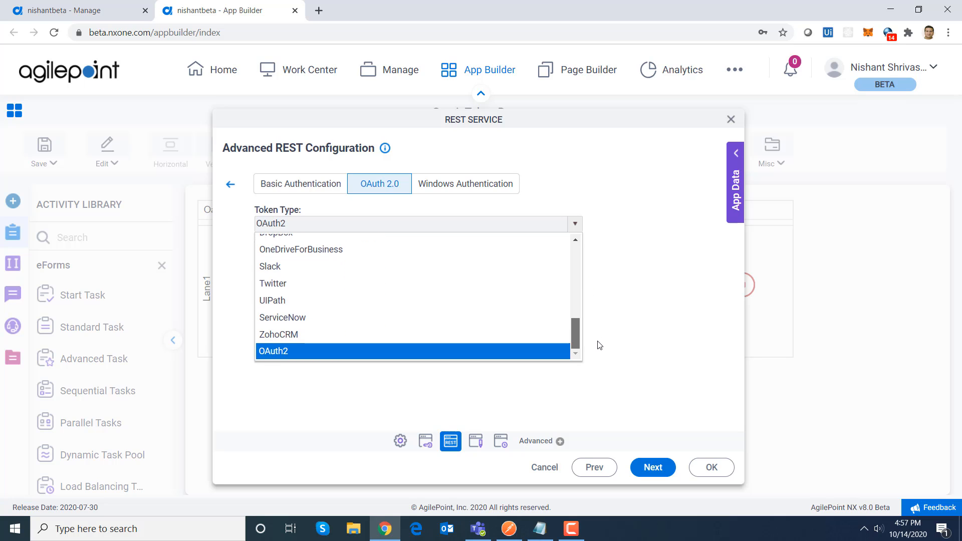
click(281, 353)
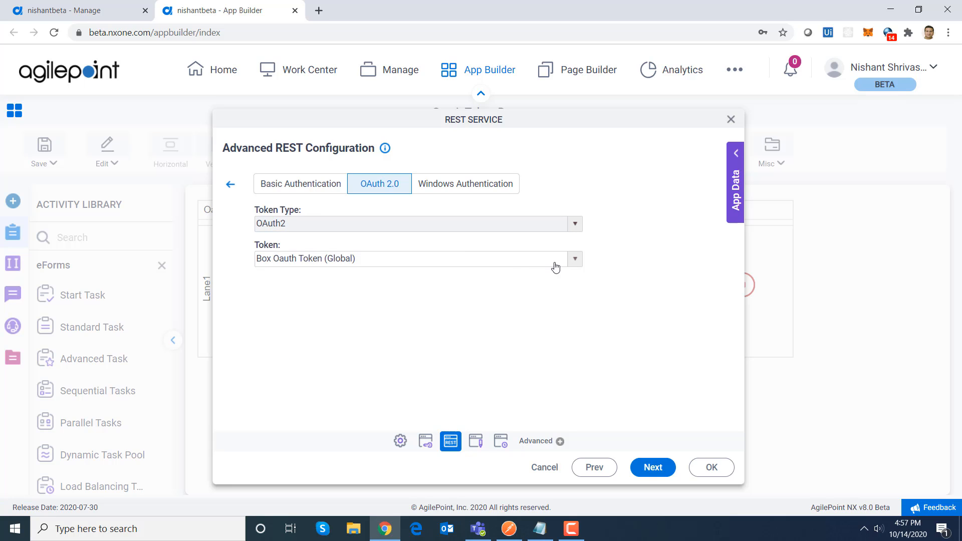
- Review the available global tokens and the token type list, keeping Box Oauth Token (Global) and OAuth2 selected
click(575, 265)
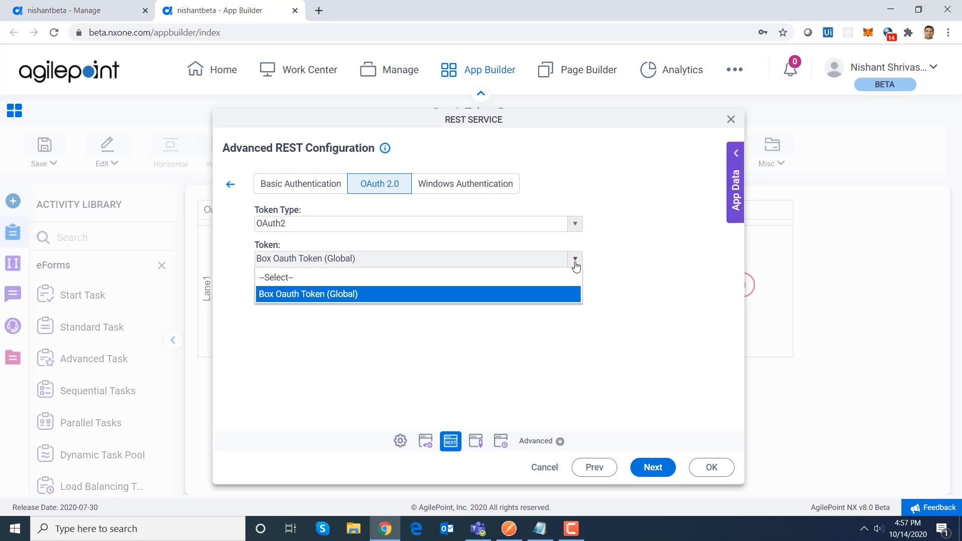
click(576, 265)
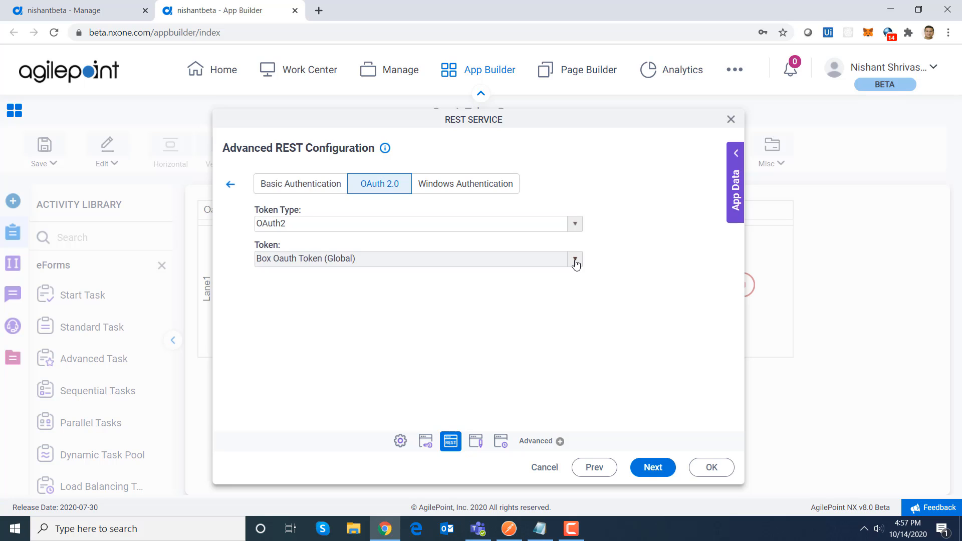
click(574, 224)
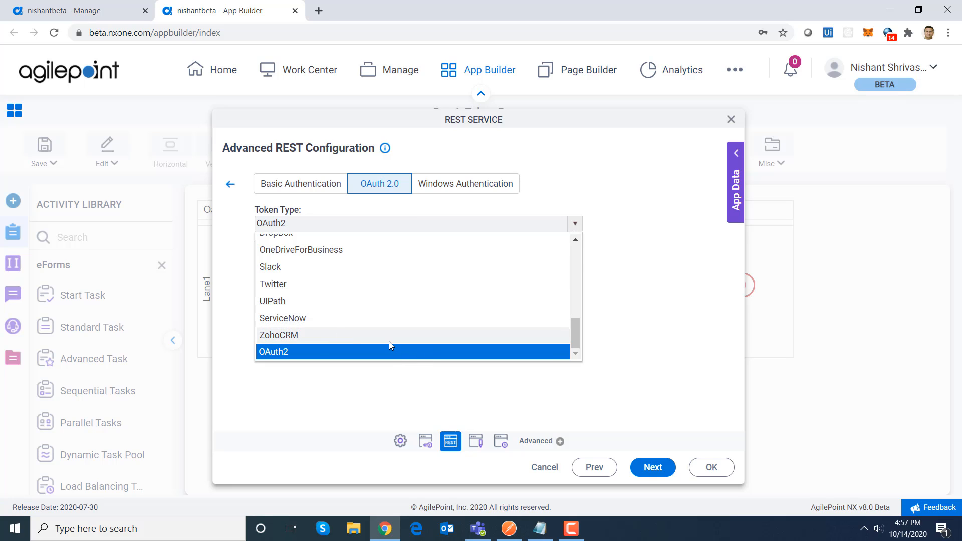
click(643, 279)
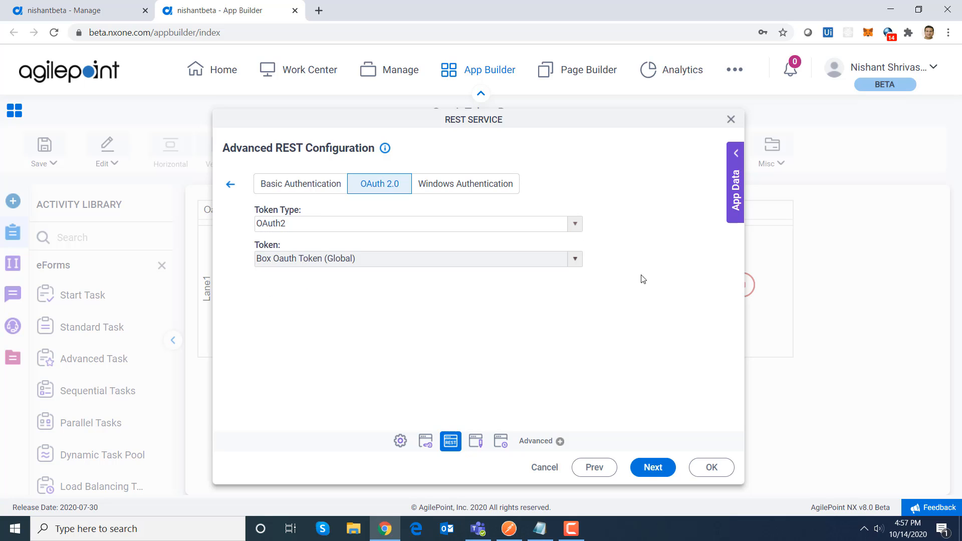